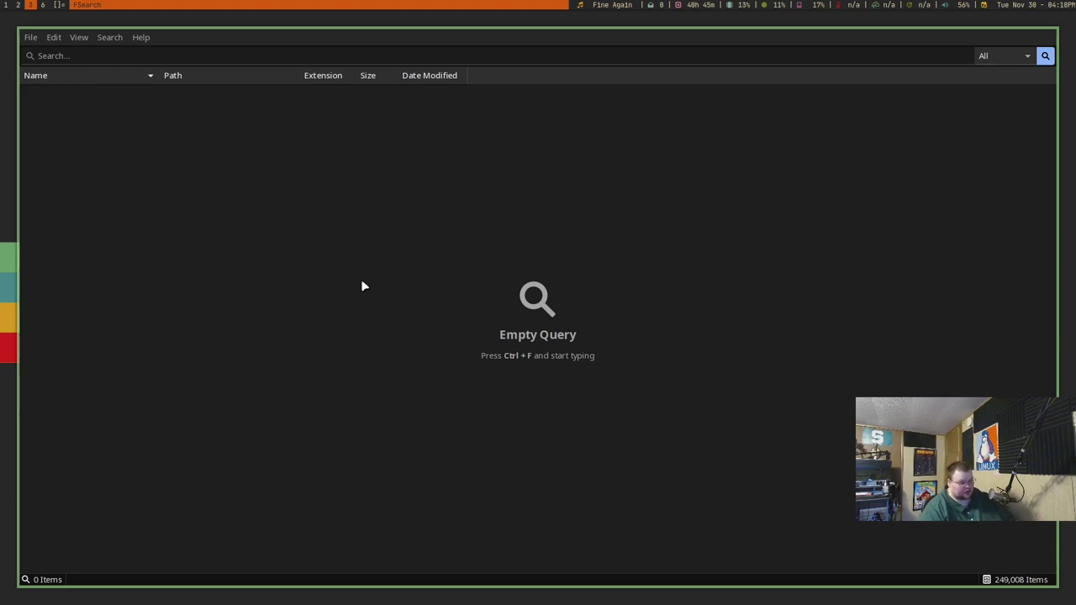
# Search FSearch for 'wallpa', narrowing the list to 148 files and folders
pyautogui.hotkey('ctrl', 'f')
pyautogui.write('wa')
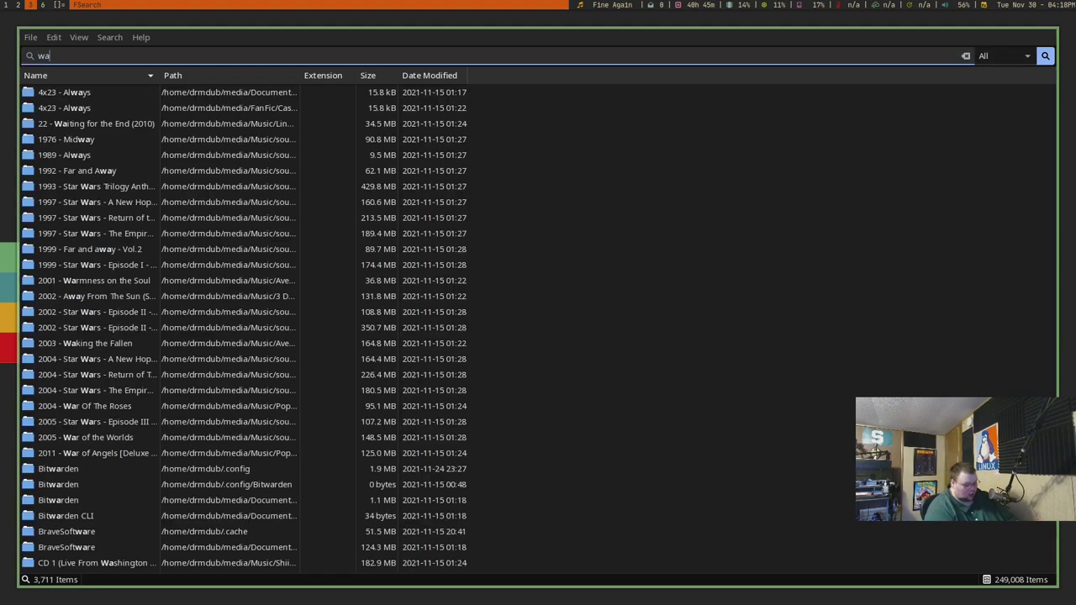
pyautogui.write('llpa')
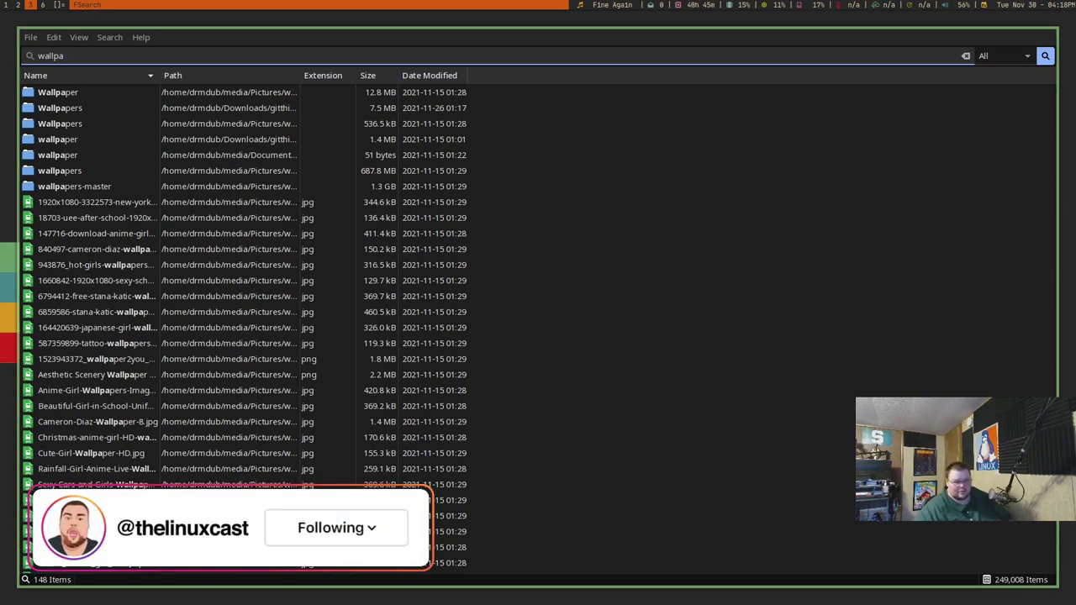
# In a cleared floating terminal, run 'locate wallpaper' and scroll back through the matching paths
pyautogui.press('super+grave')
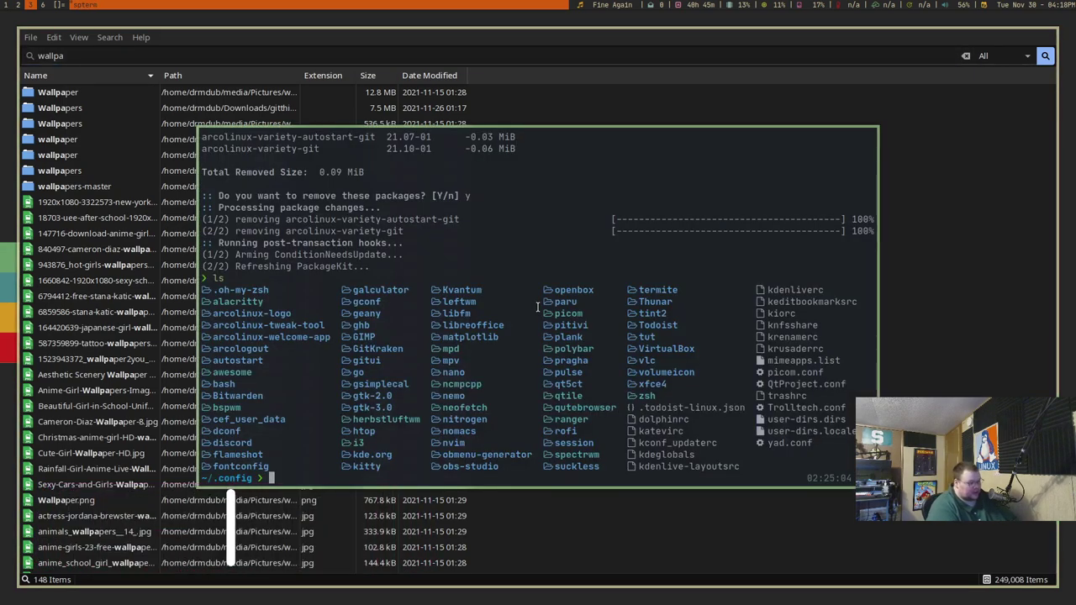
pyautogui.hotkey('ctrl', 'l')
pyautogui.write('l')
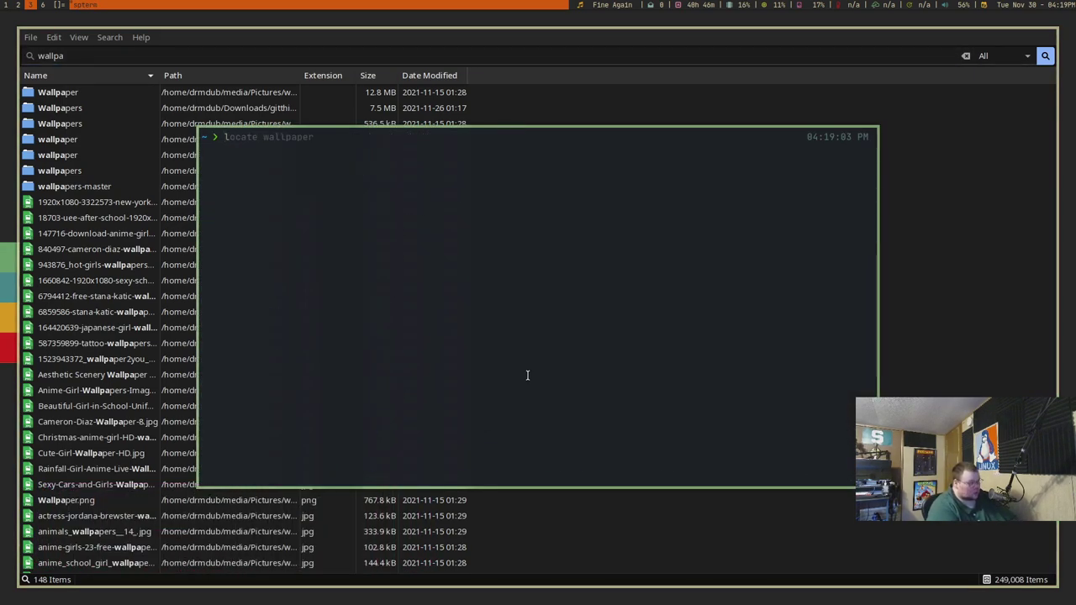
pyautogui.write('ocate wallpaper')
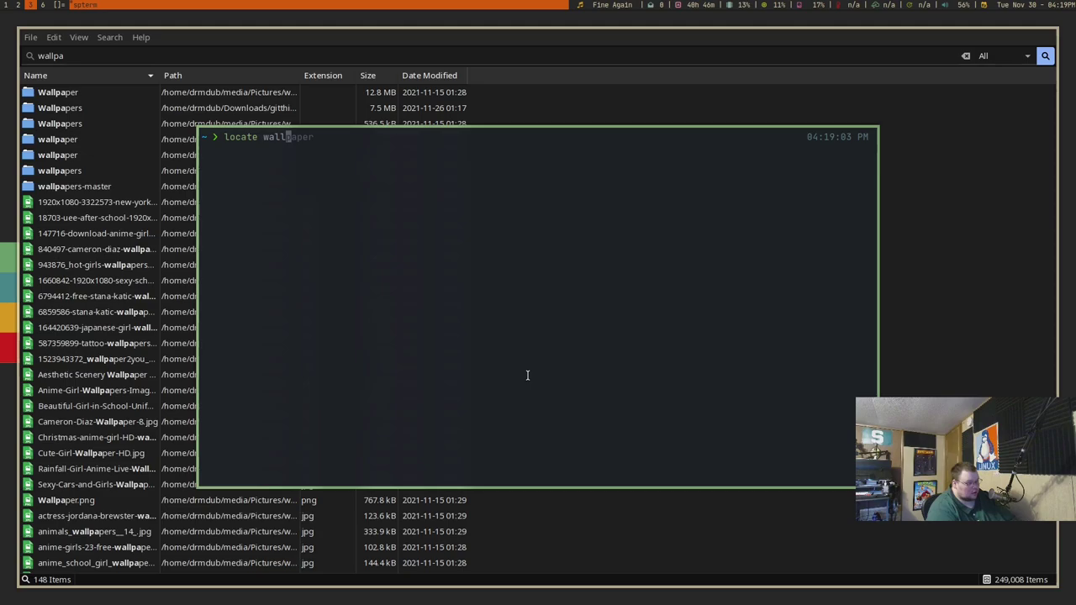
pyautogui.press('Return')
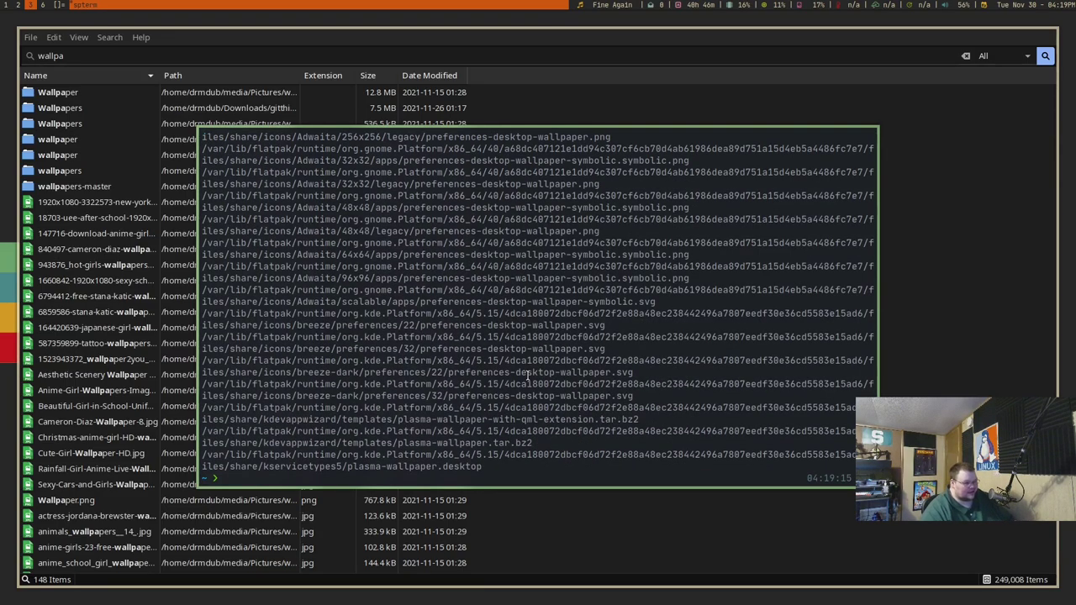
pyautogui.scroll(15, 528, 376)
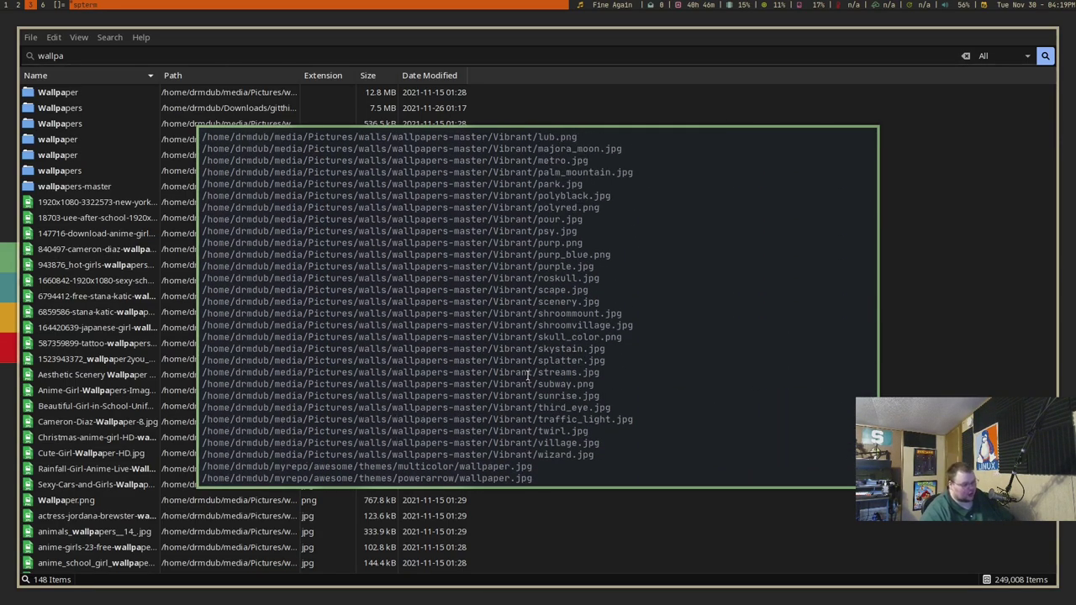
pyautogui.scroll(5, 528, 376)
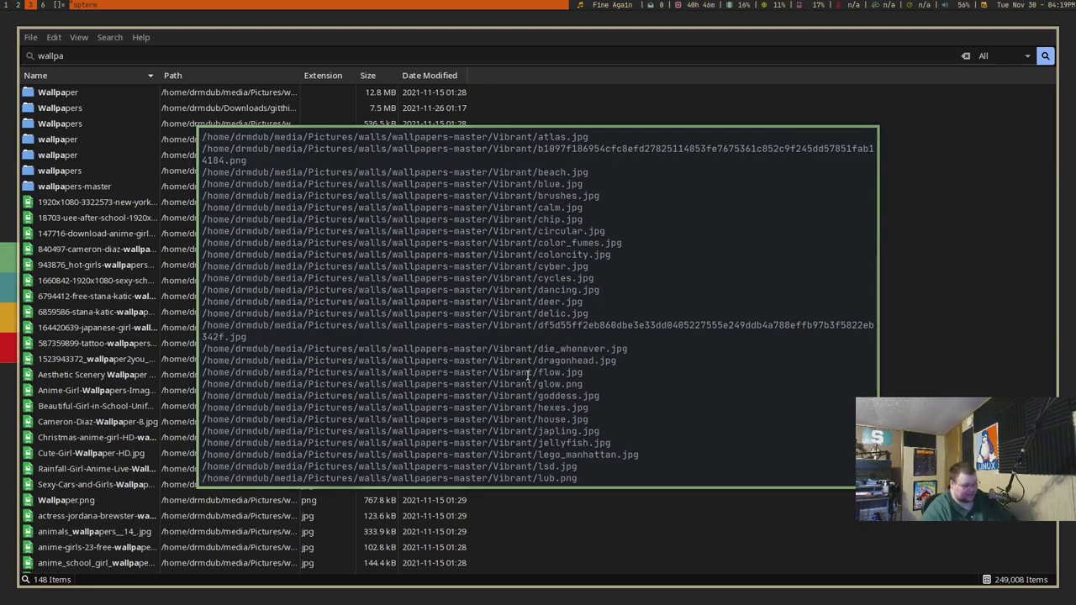
pyautogui.scroll(12, 528, 376)
pyautogui.scroll(5, 528, 376)
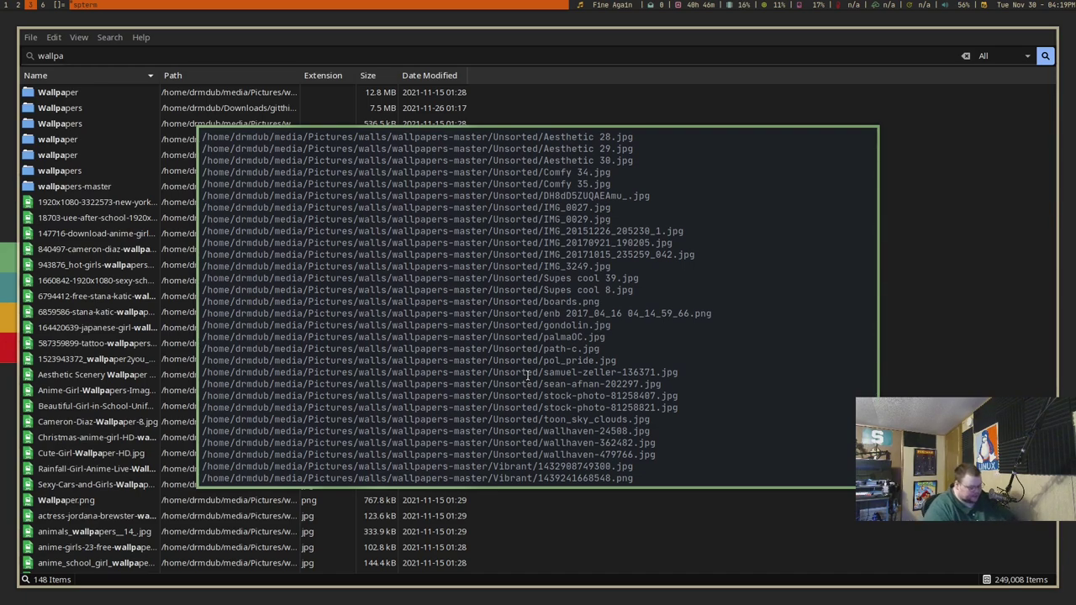
# Hide the terminal and scroll through FSearch's 148 'wallpa' results, then back to the top
pyautogui.press('Escape')
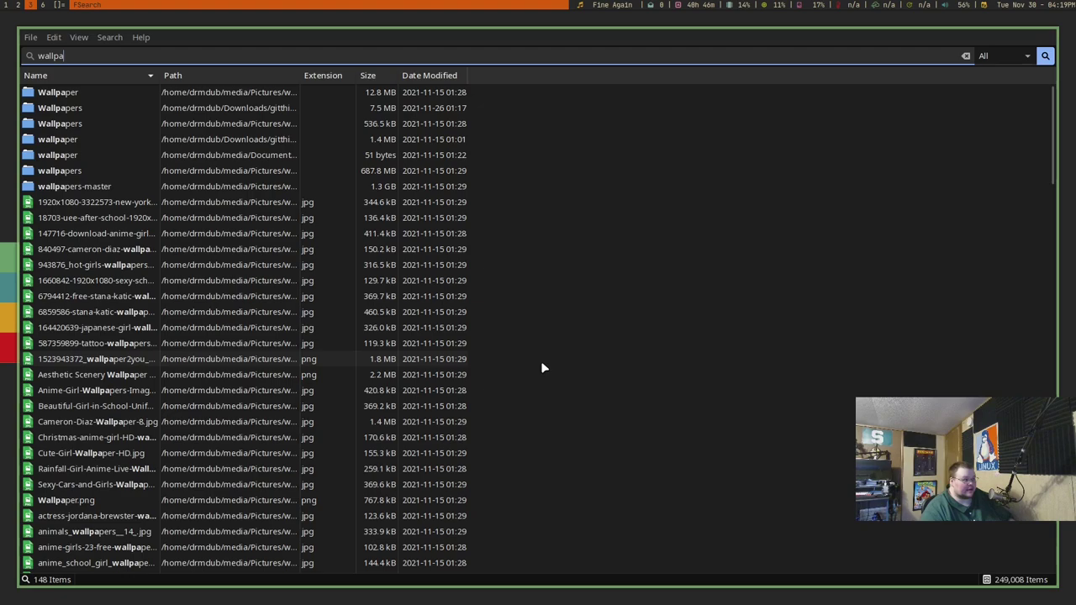
pyautogui.scroll(-5, 424, 370)
pyautogui.scroll(-17, 425, 370)
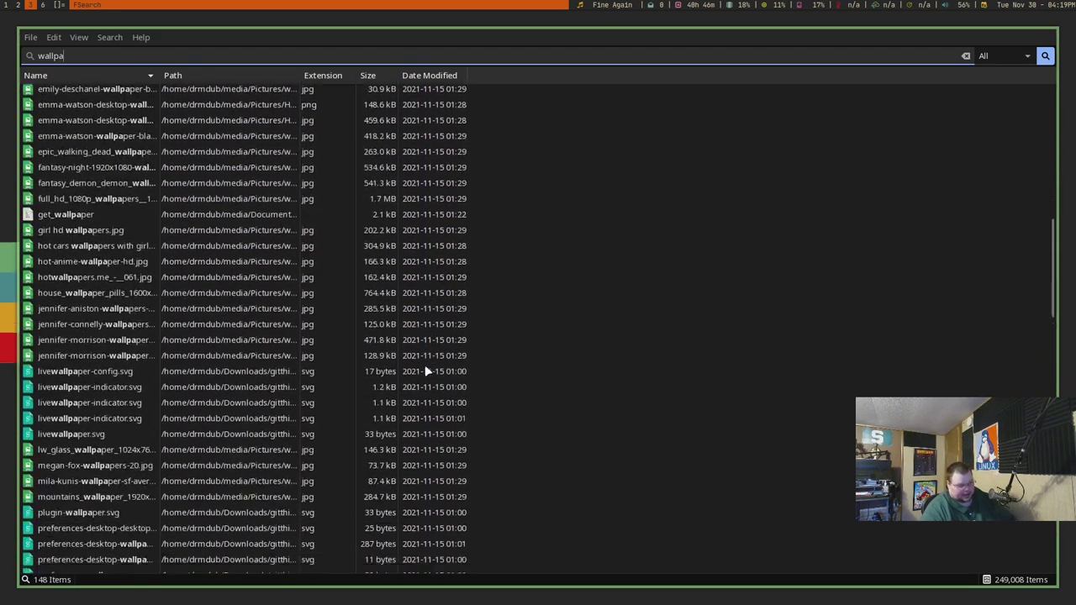
pyautogui.scroll(-15, 424, 370)
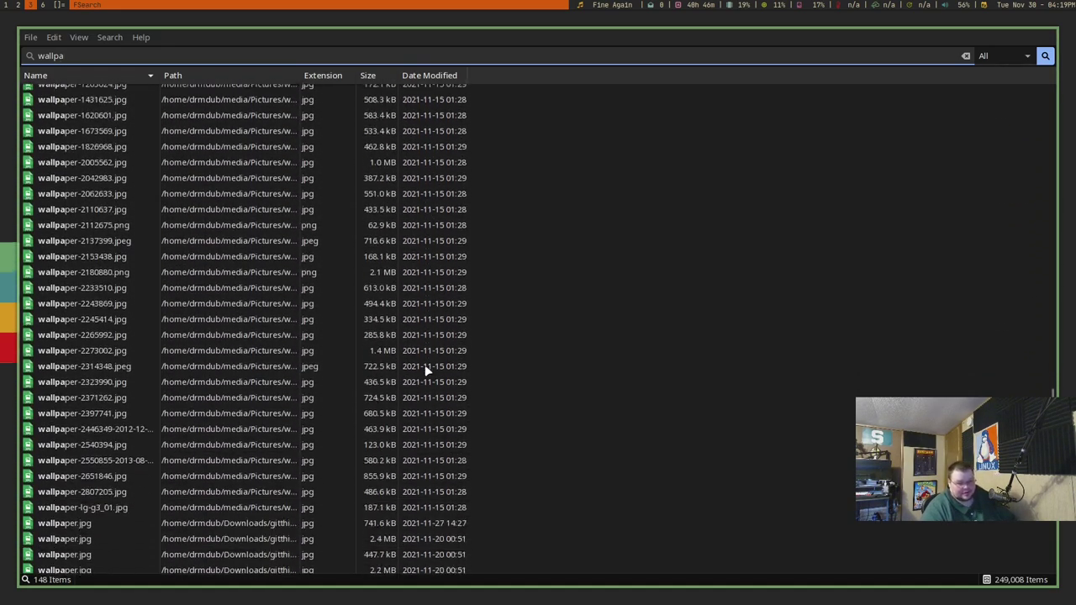
pyautogui.scroll(20, 424, 370)
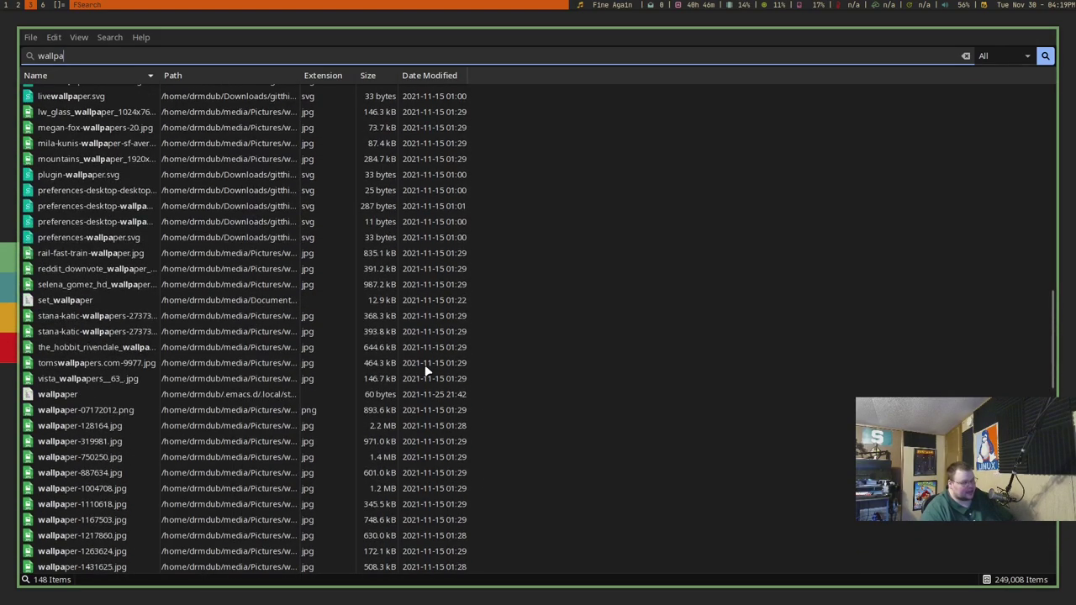
pyautogui.scroll(8, 424, 371)
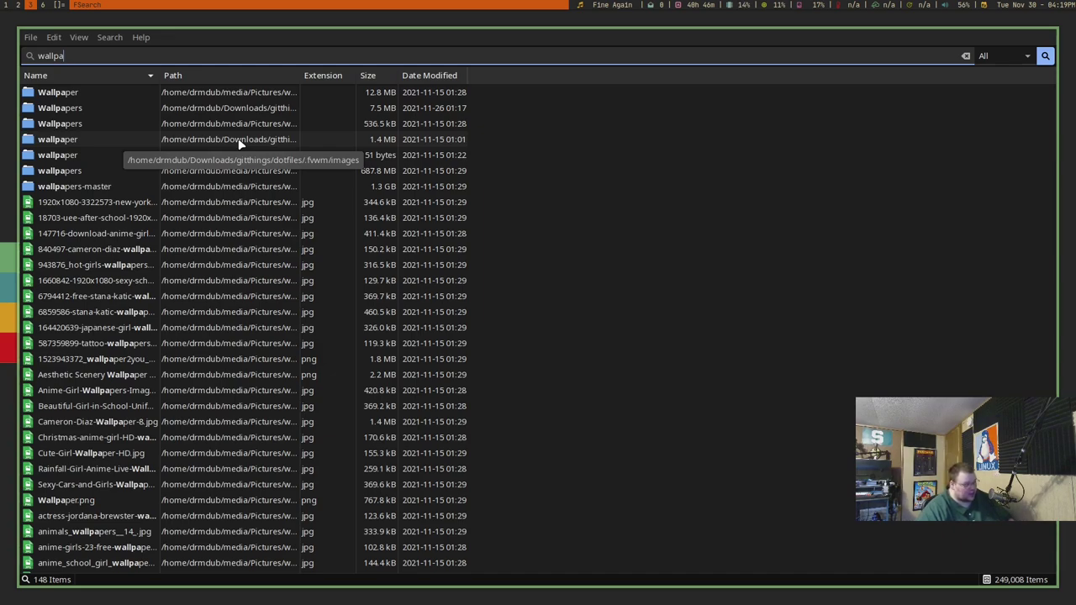
# Run the path-limited query 'walls/otherw', then quit FSearch and search the launcher for 'fsear'
pyautogui.press('BackSpace')
pyautogui.press('BackSpace')
pyautogui.press('BackSpace')
pyautogui.press('BackSpace')
pyautogui.press('BackSpace')
pyautogui.press('BackSpace')
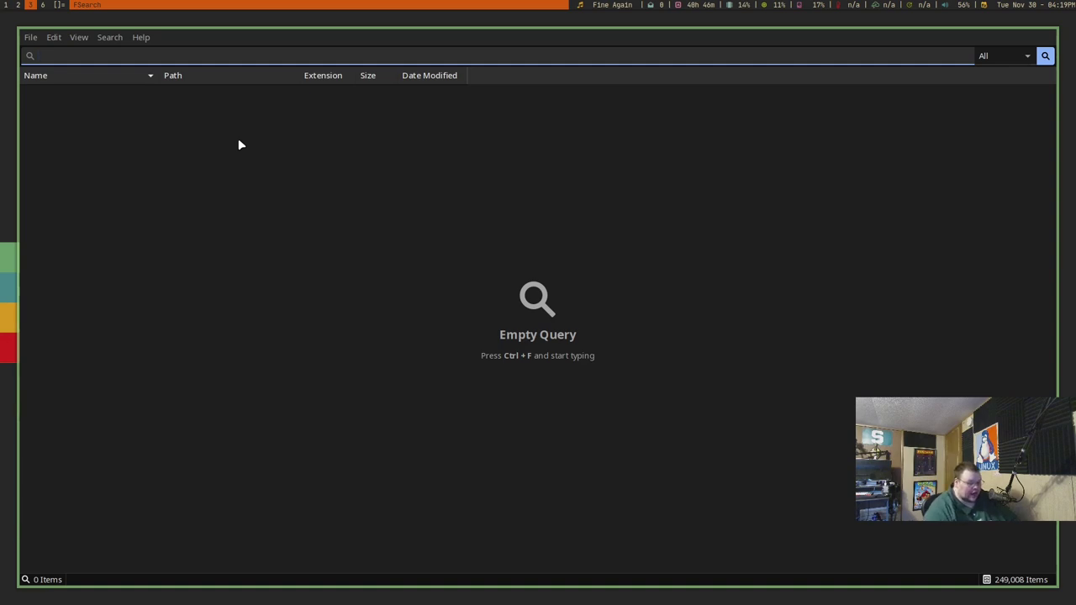
pyautogui.write('walls/')
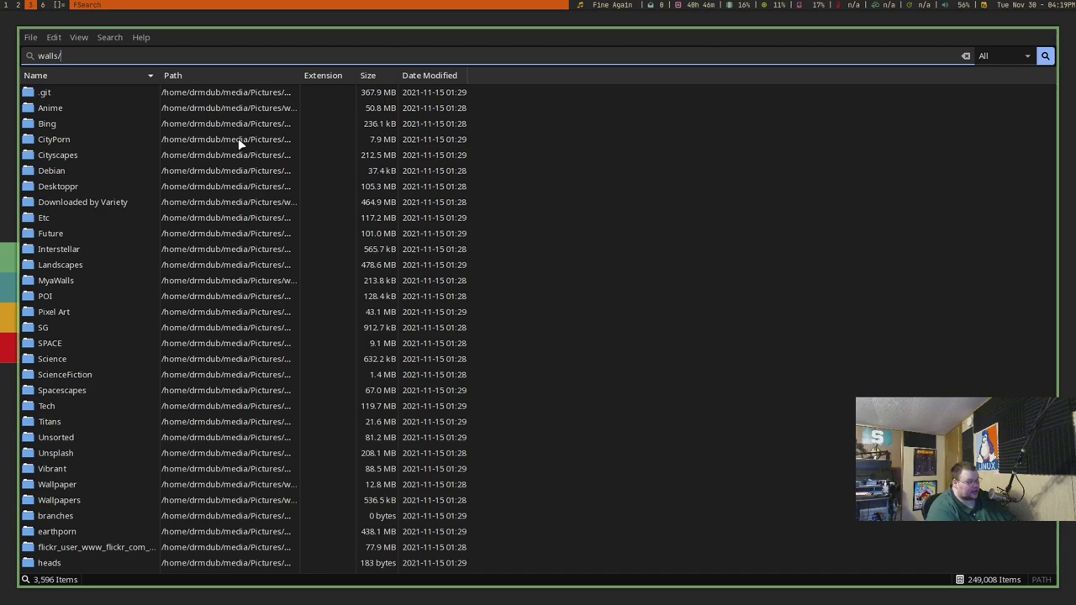
pyautogui.write('otherw')
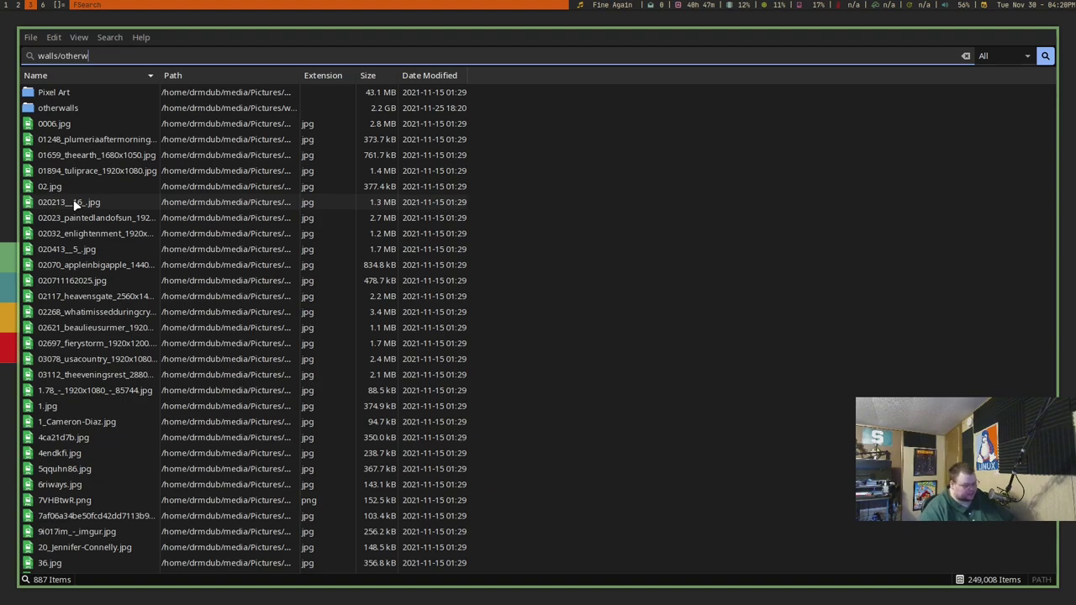
pyautogui.hotkey('ctrl', 'q')
pyautogui.press('super+d')
pyautogui.write('fsear')
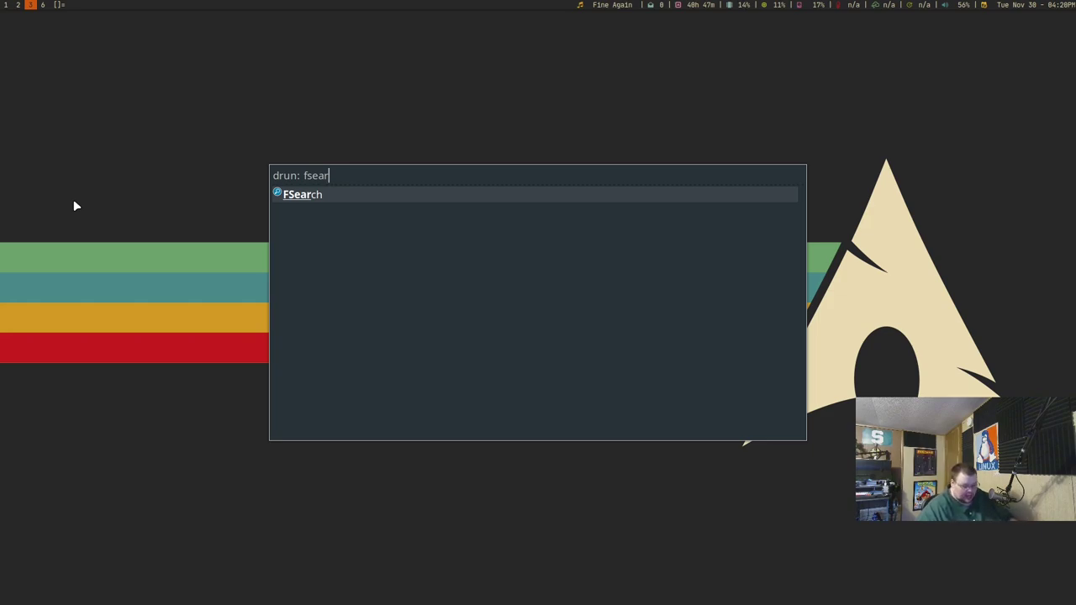
# Launch FSearch from the Rofi result, reopening it with an empty query over 249,016 items
pyautogui.press('Return')
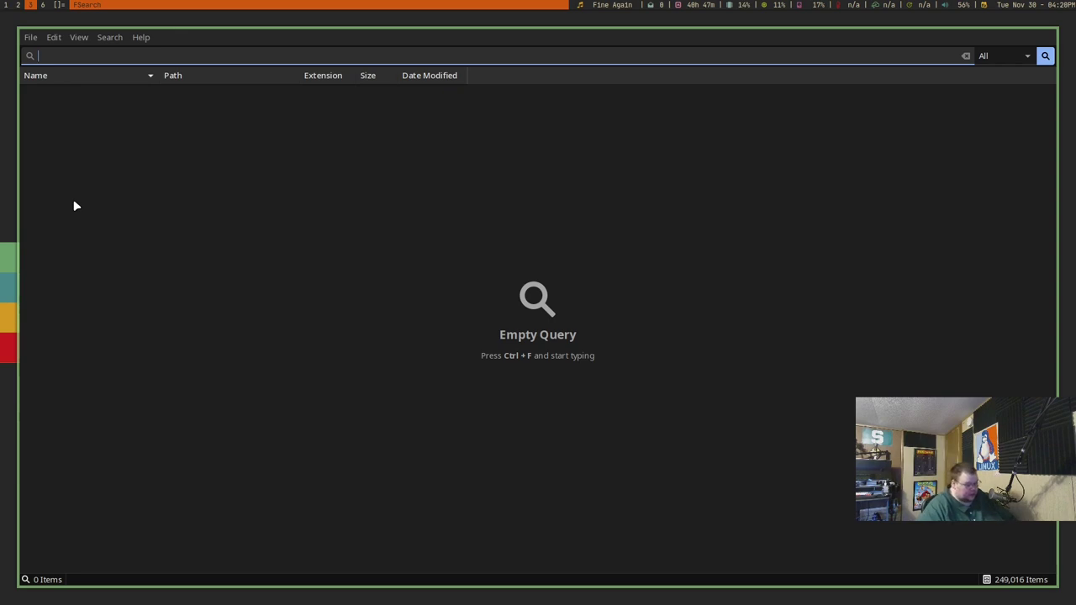
# Open Preferences from the Edit menu and show the Database tab listing /home/drmdub
pyautogui.click(29, 37)
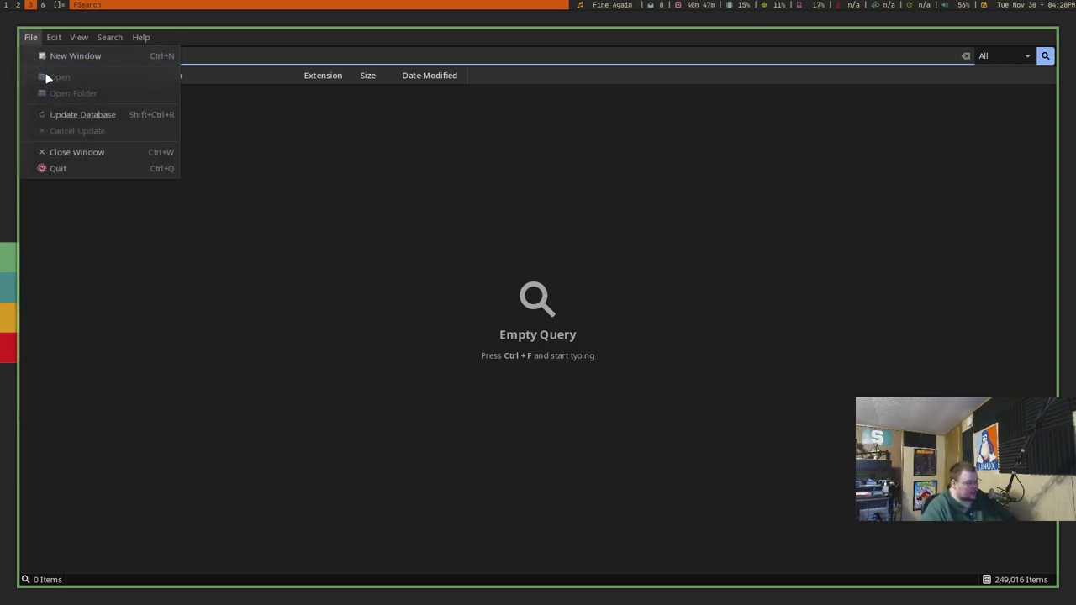
pyautogui.click(76, 158)
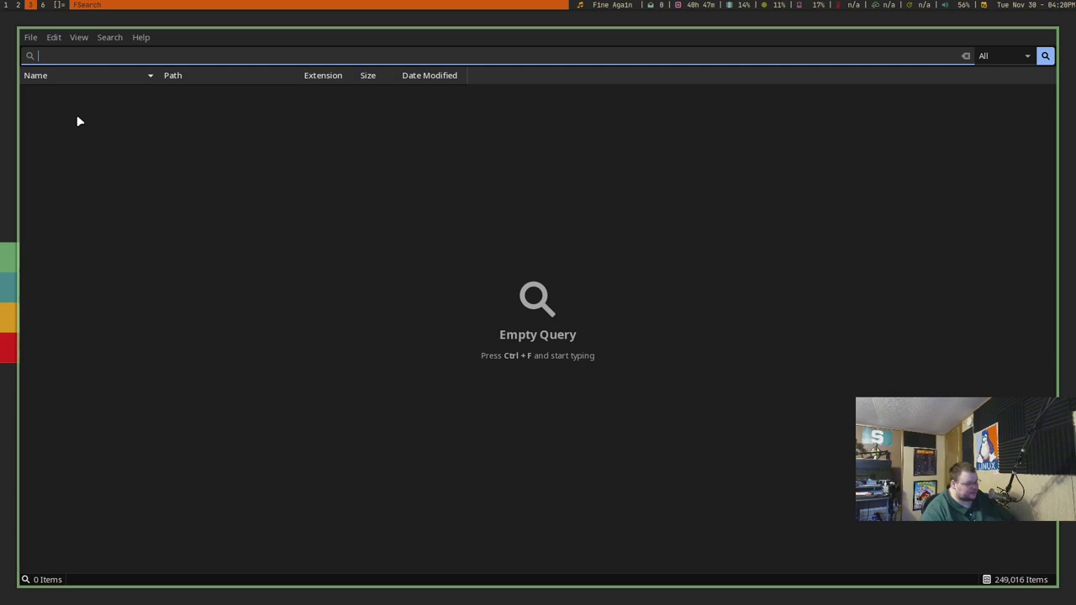
pyautogui.click(53, 37)
pyautogui.click(80, 144)
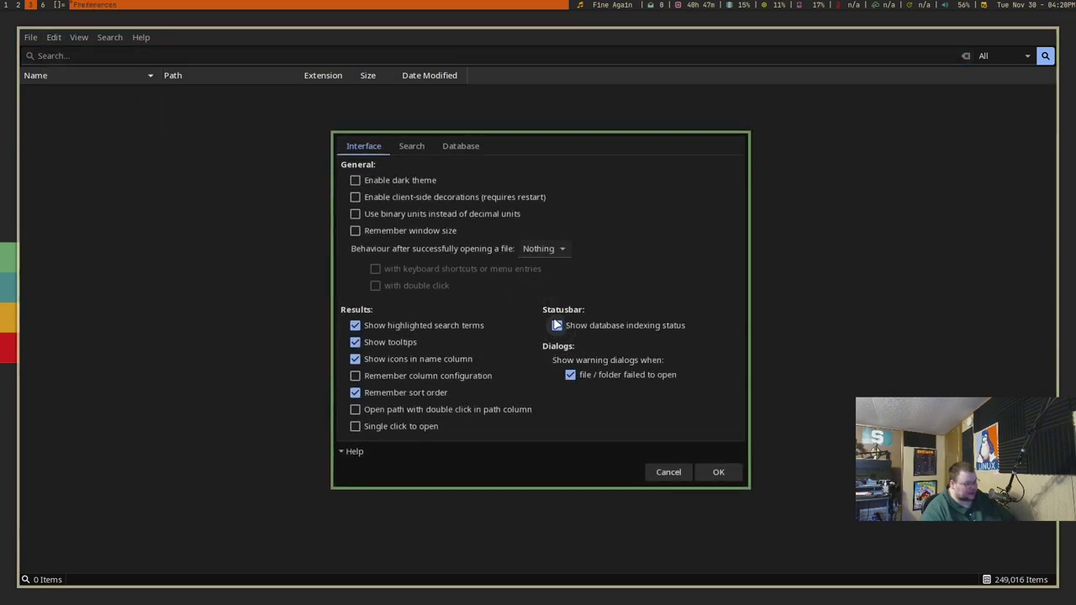
pyautogui.click(450, 146)
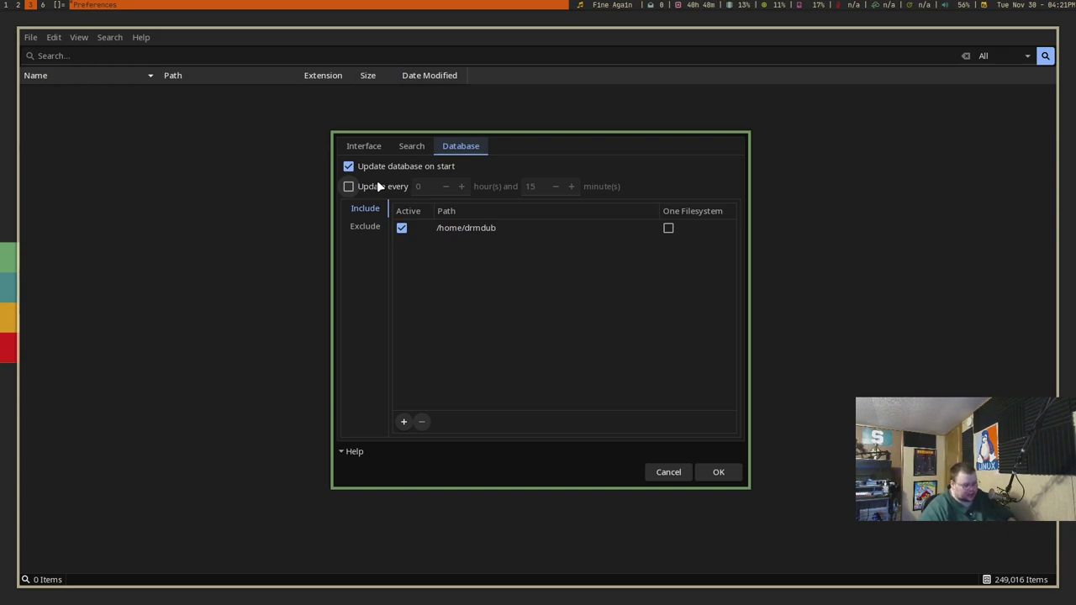
# Review the Exclude and Interface preference tabs, then close Preferences with OK
pyautogui.click(367, 228)
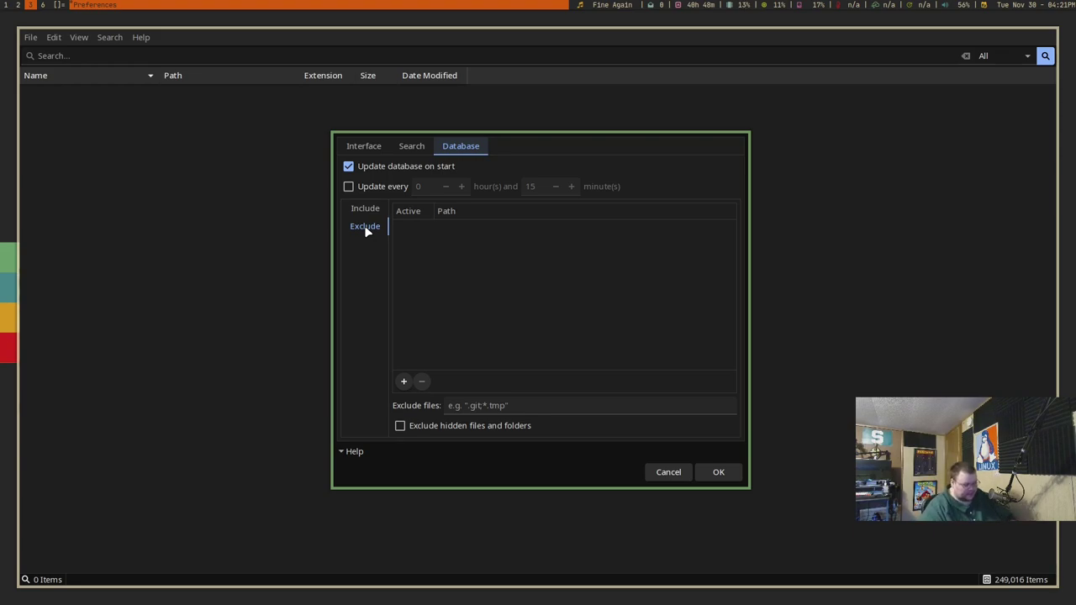
pyautogui.click(376, 147)
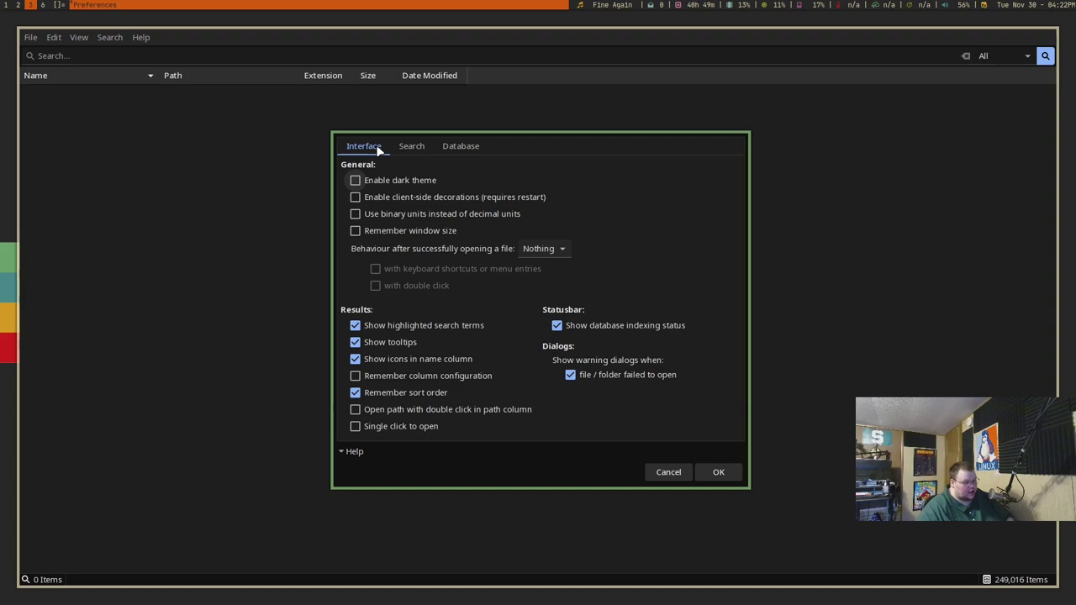
pyautogui.click(716, 473)
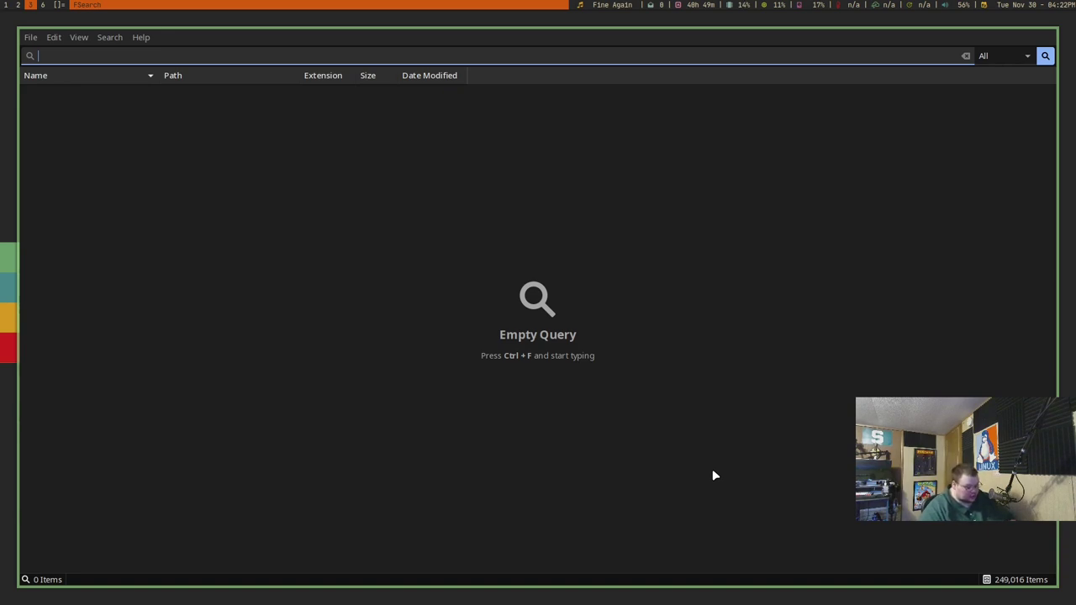
pyautogui.write('.xmonad')
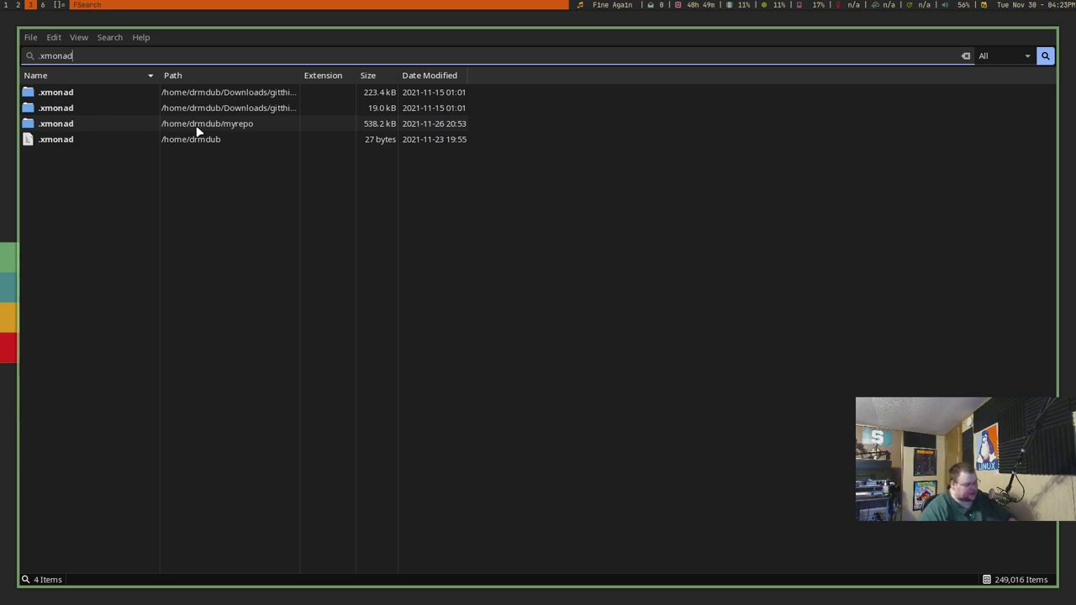
pyautogui.press('BackSpace')
pyautogui.press('BackSpace')
pyautogui.press('BackSpace')
pyautogui.press('BackSpace')
pyautogui.press('BackSpace')
pyautogui.press('BackSpace')
pyautogui.press('BackSpace')
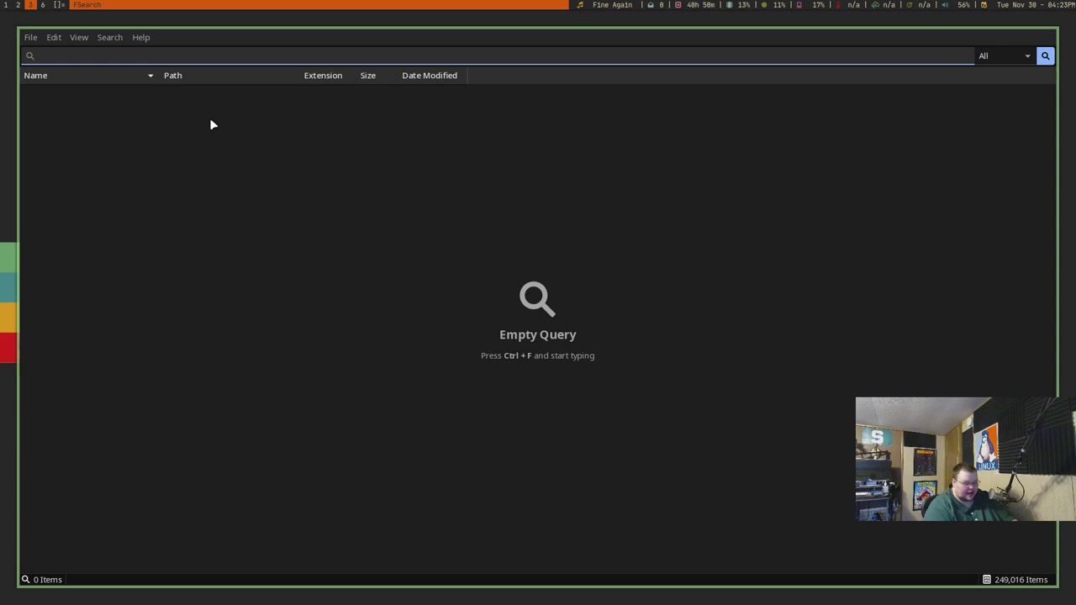
# Search for 'wallpaper' with the Pictures filter and scroll through the image results
pyautogui.write('wall')
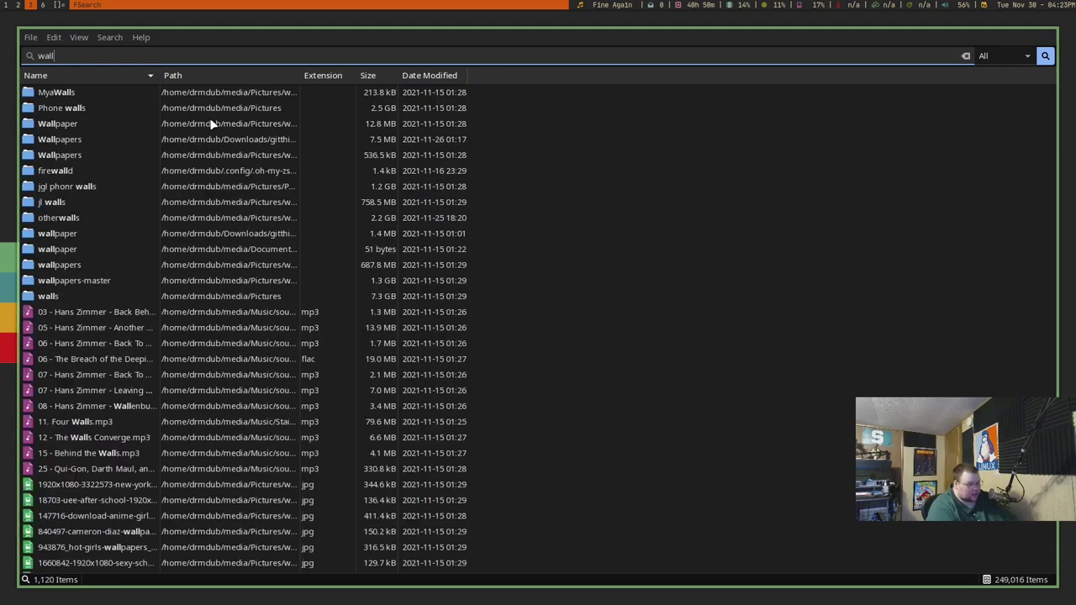
pyautogui.write('paper')
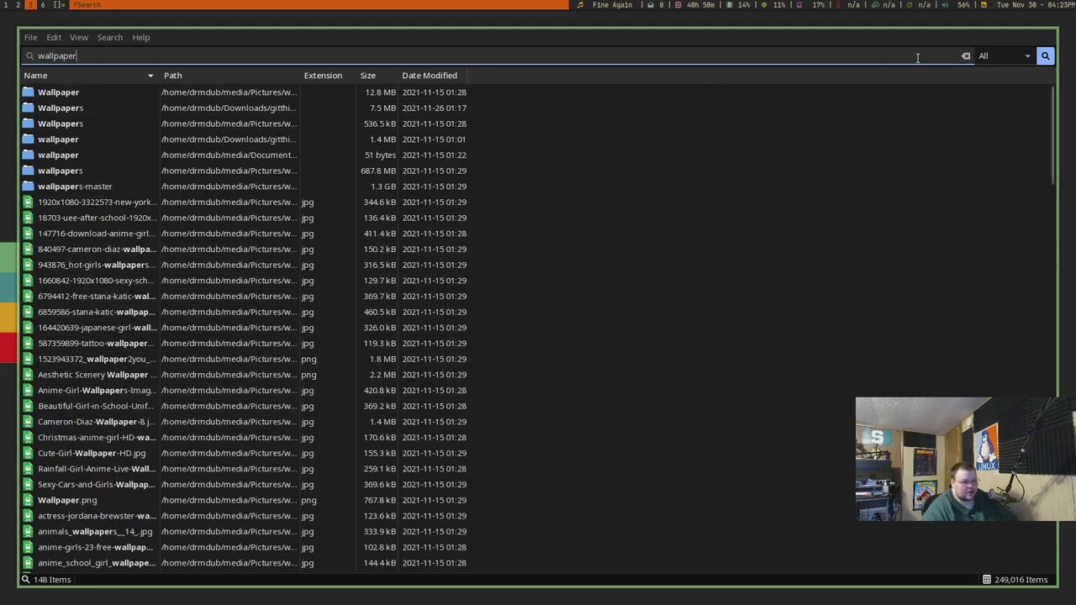
pyautogui.click(1014, 57)
pyautogui.click(1001, 148)
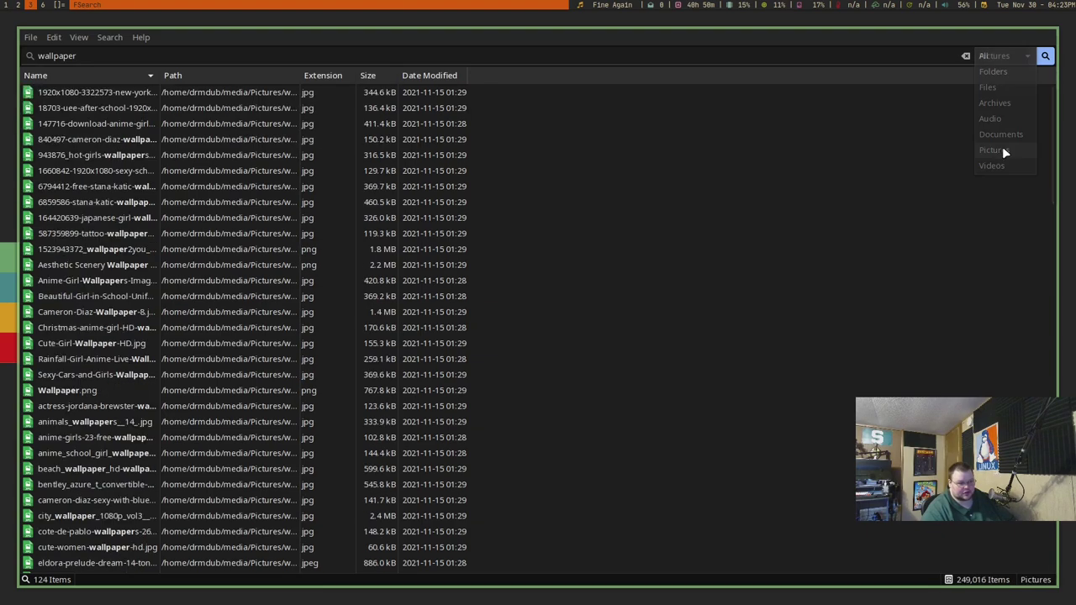
pyautogui.scroll(-15, 173, 163)
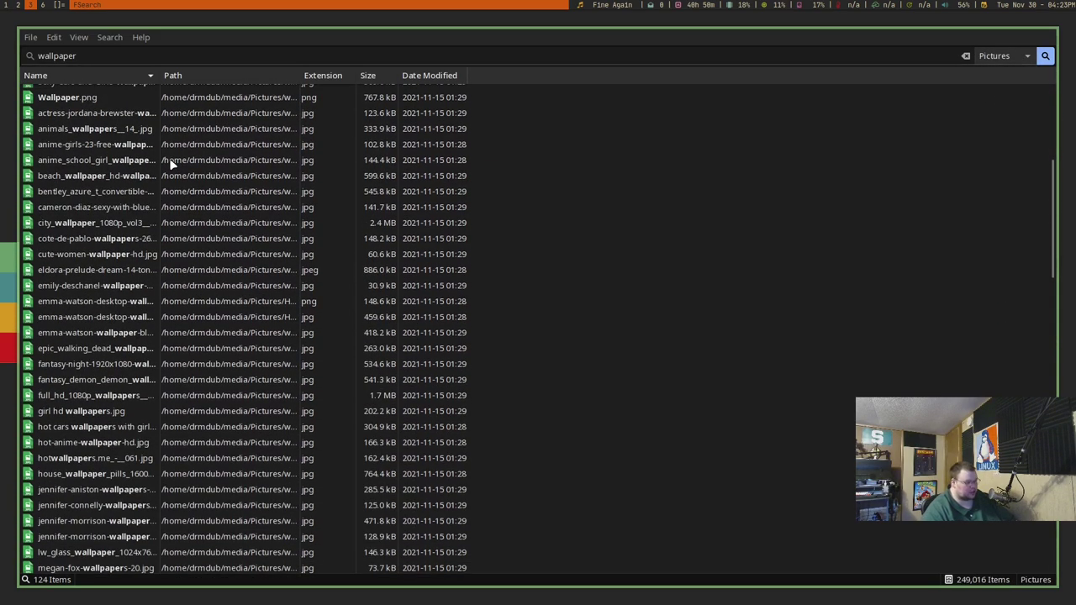
pyautogui.scroll(15, 171, 165)
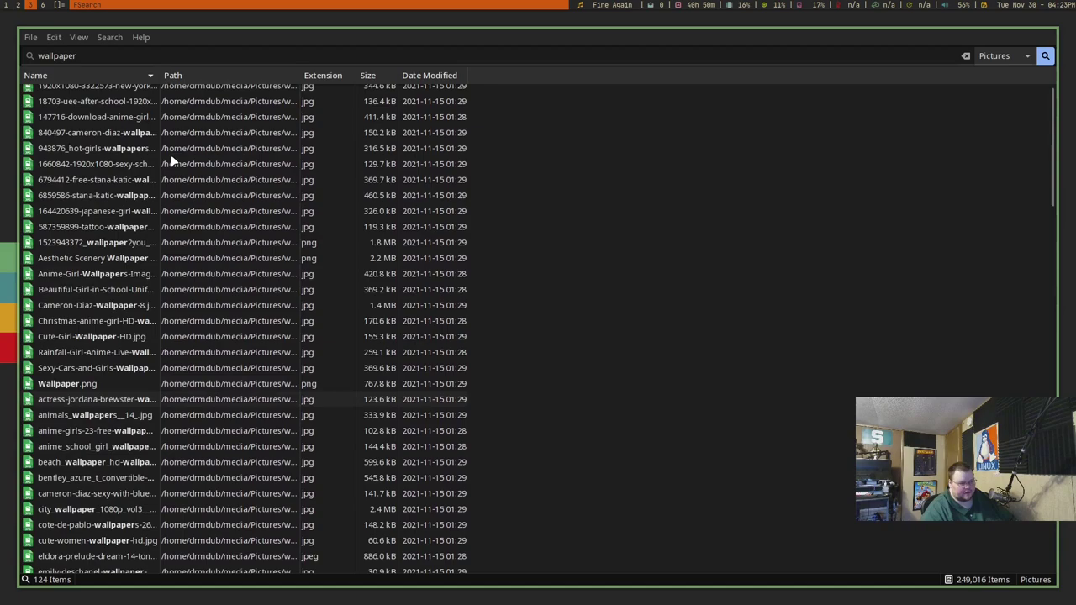
# Replace the query with '.sh' and restrict results to Files, listing 639 items
pyautogui.doubleClick(48, 55)
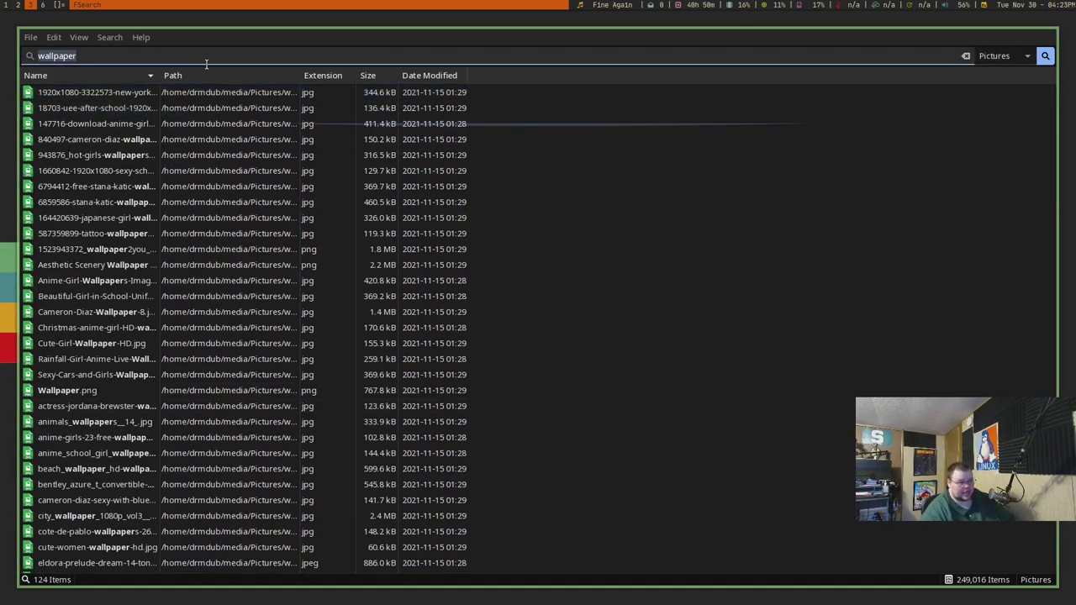
pyautogui.write('.sh')
pyautogui.hotkey('ctrl', '2')
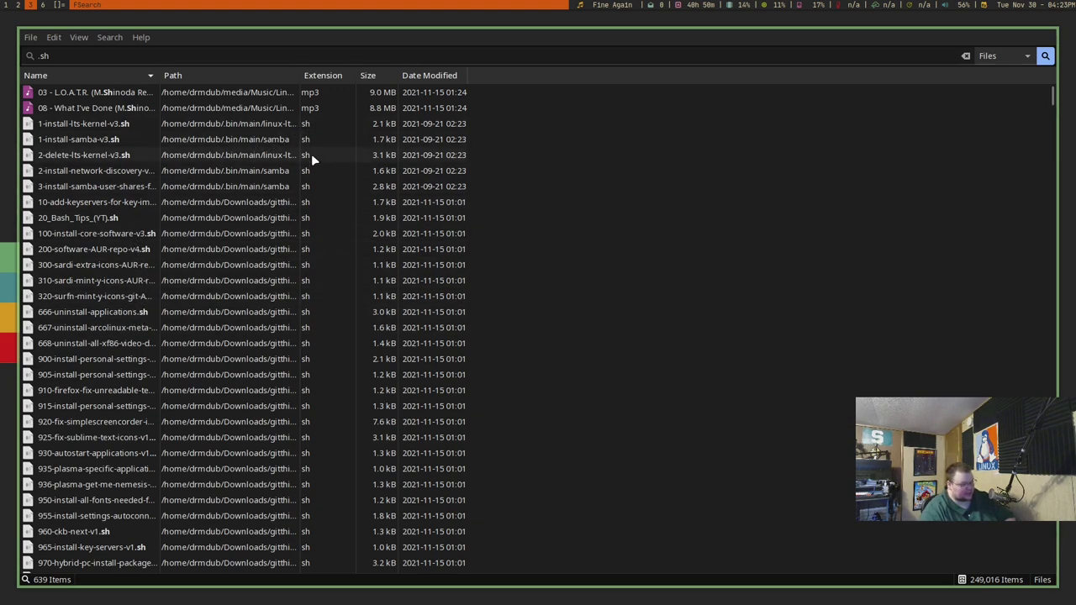
# Open the category filter dropdown, currently set to Files, for the '.sh' results
pyautogui.click(1017, 56)
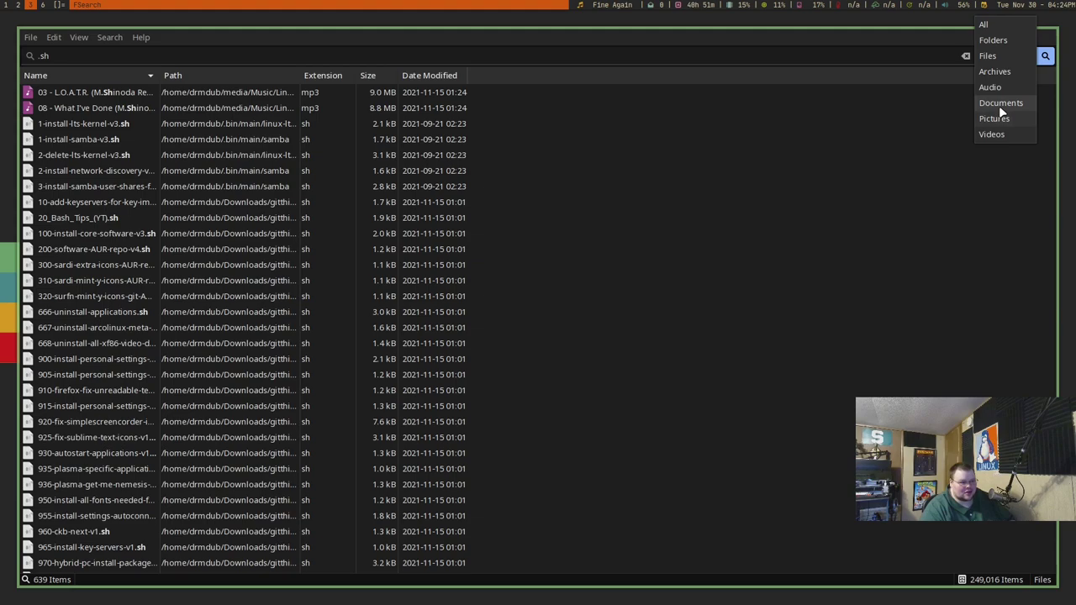
# Switch the filter to Documents and search 'fanf', listing 5 Fanfic spreadsheets and text files
pyautogui.click(1001, 103)
pyautogui.tripleClick(97, 56)
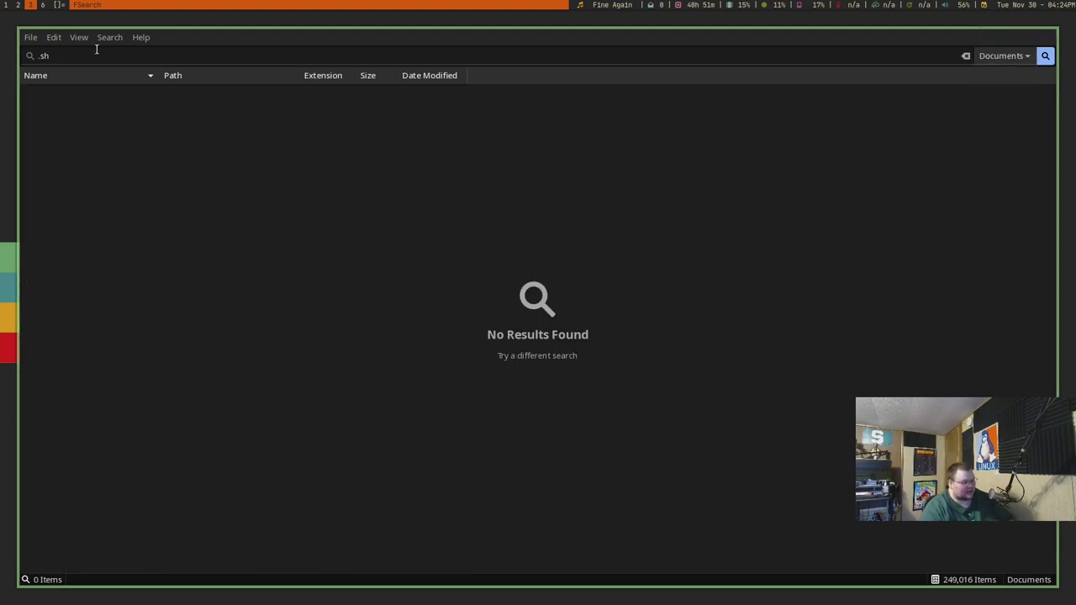
pyautogui.write('fanf')
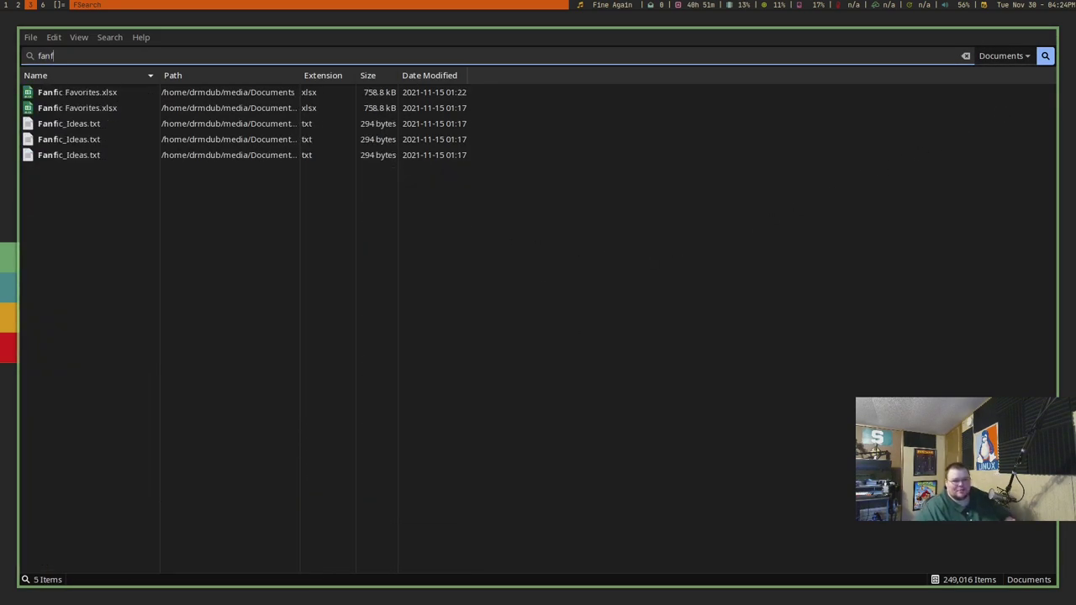